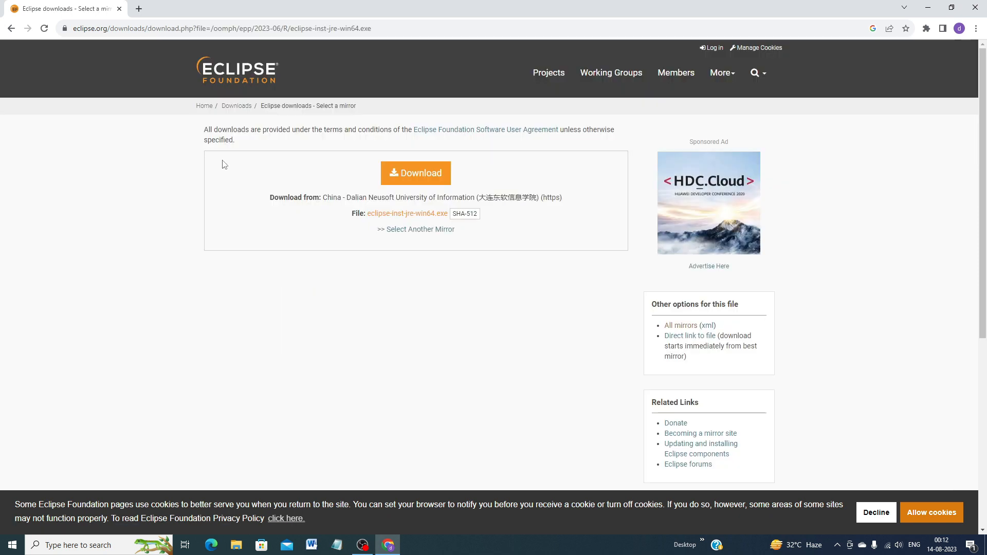
# - Download the Eclipse installer eclipse-inst-jre-win64.exe and run it from the Downloads folder
pyautogui.click(414, 179)
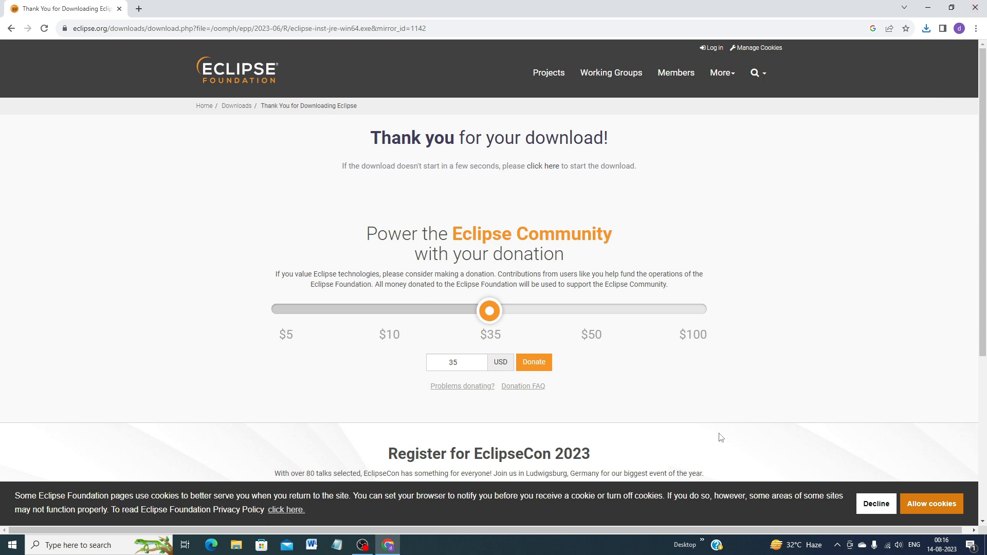
pyautogui.click(975, 9)
pyautogui.doubleClick(20, 75)
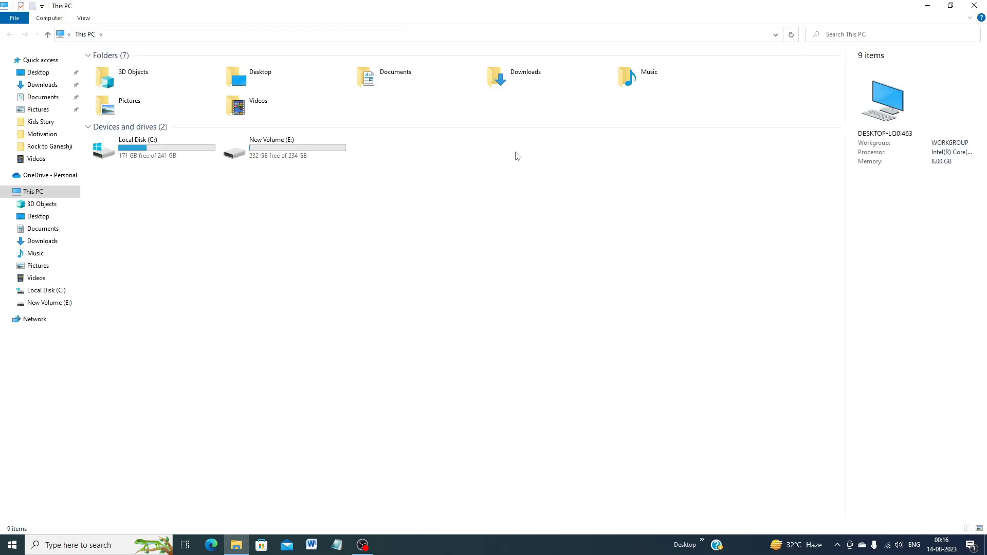
pyautogui.doubleClick(513, 76)
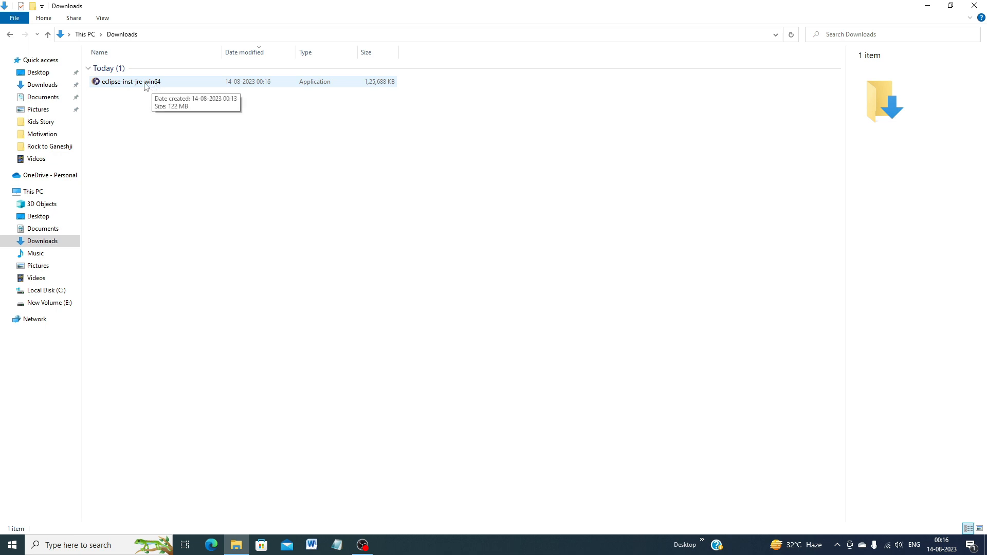
pyautogui.doubleClick(146, 82)
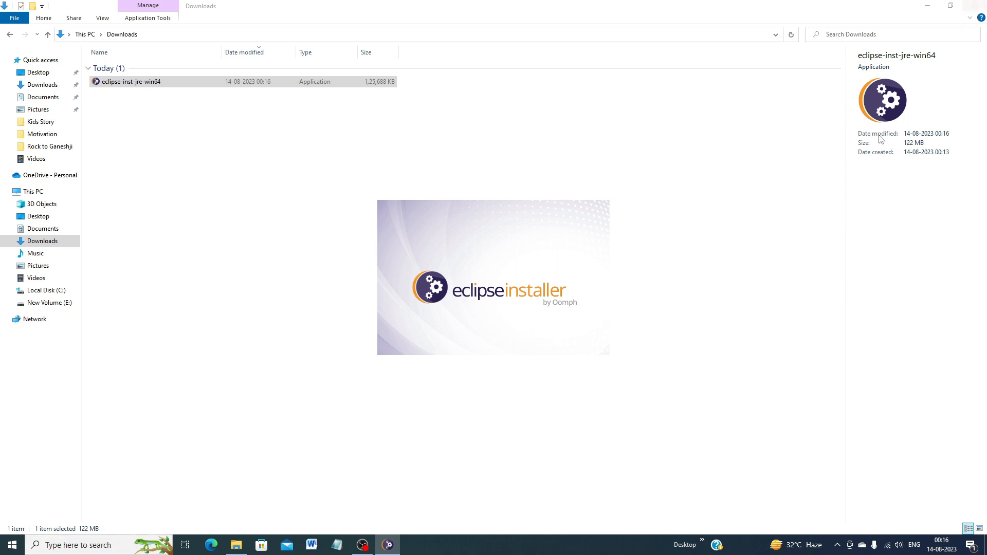
pyautogui.click(928, 6)
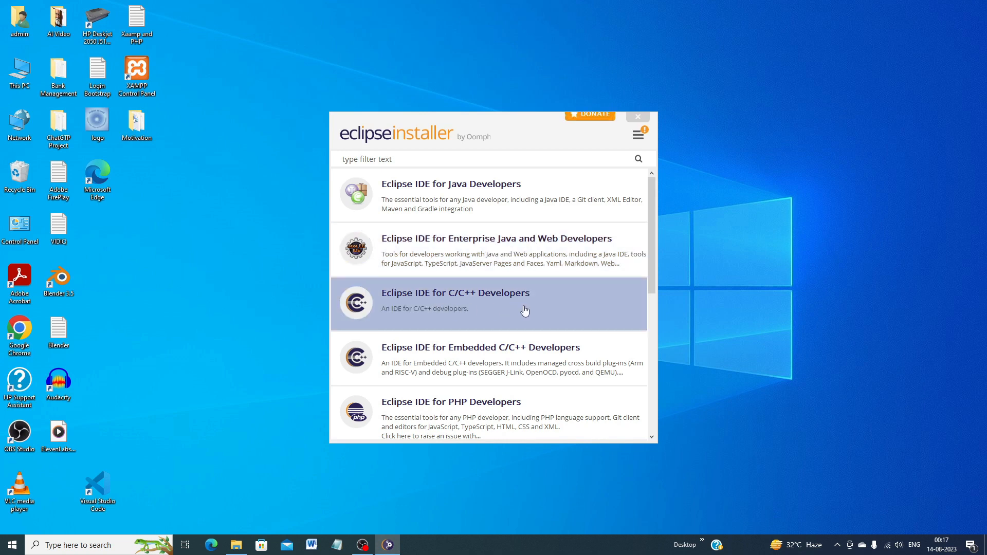
# - Install Eclipse IDE for Enterprise Java and Web Developers with the default settings, accepting the Eclipse Foundation Software User Agreement
pyautogui.scroll(-1, 570, 303)
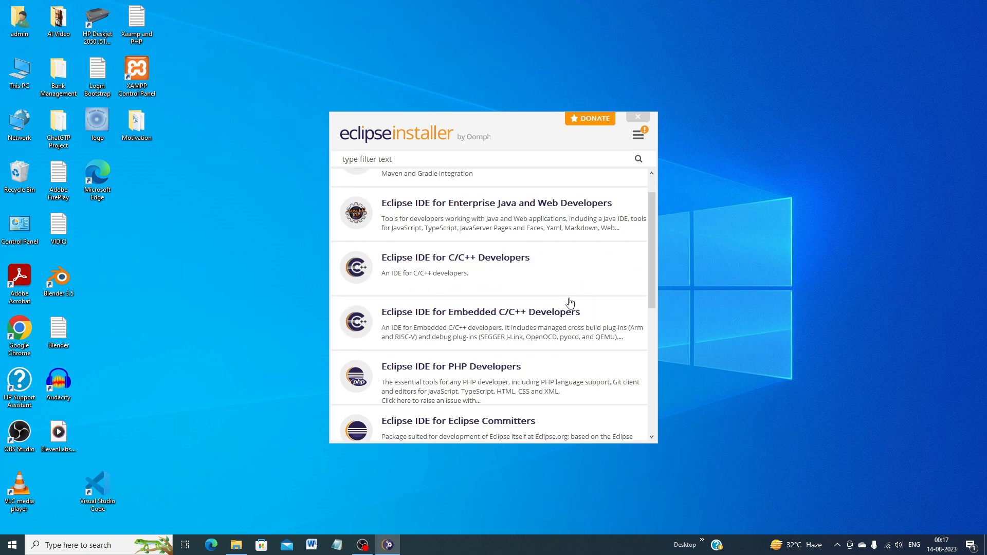
pyautogui.scroll(-1, 570, 302)
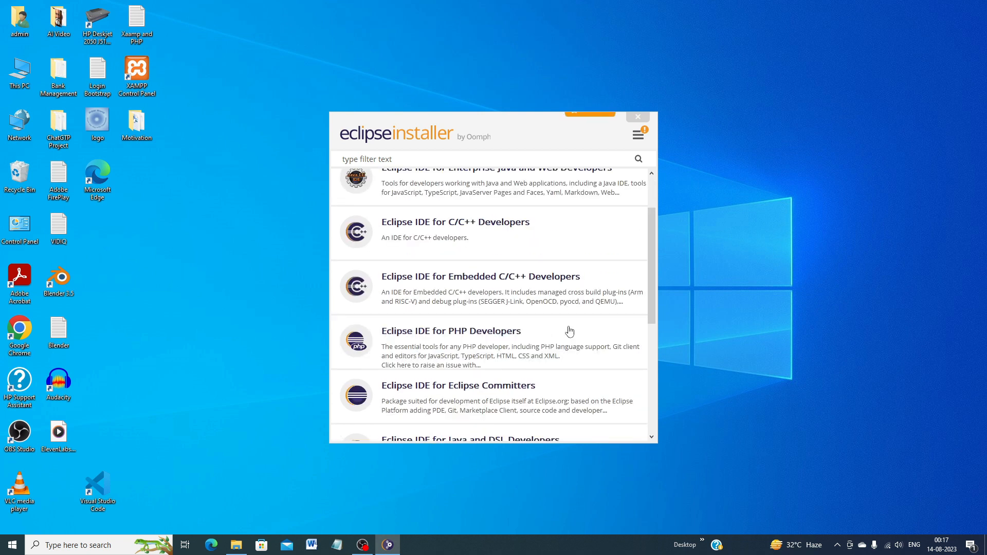
pyautogui.scroll(2, 570, 332)
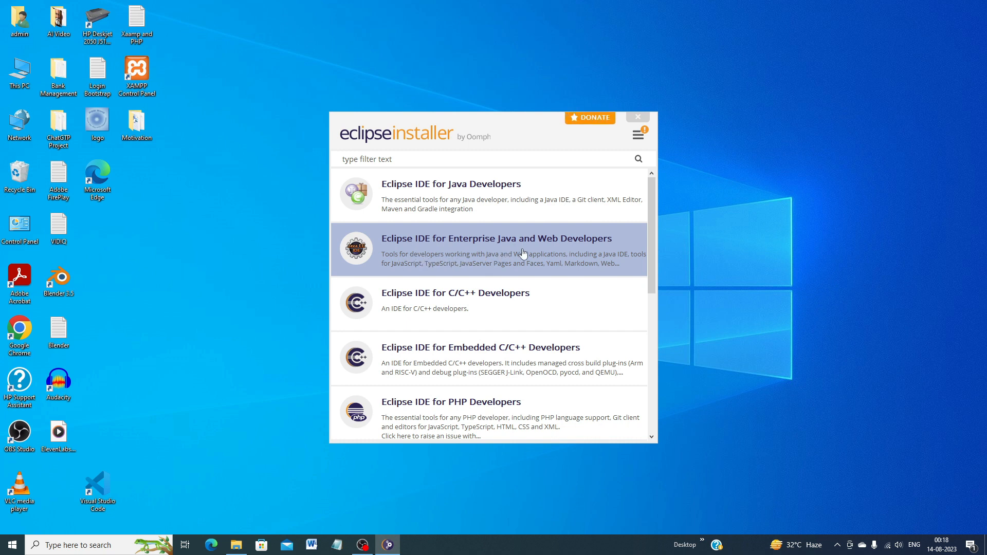
pyautogui.click(471, 252)
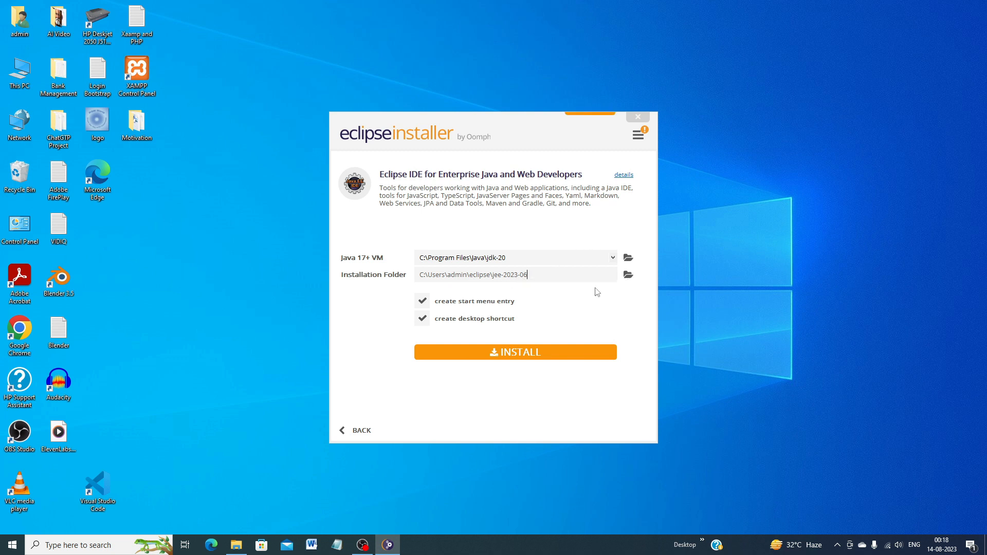
pyautogui.click(507, 355)
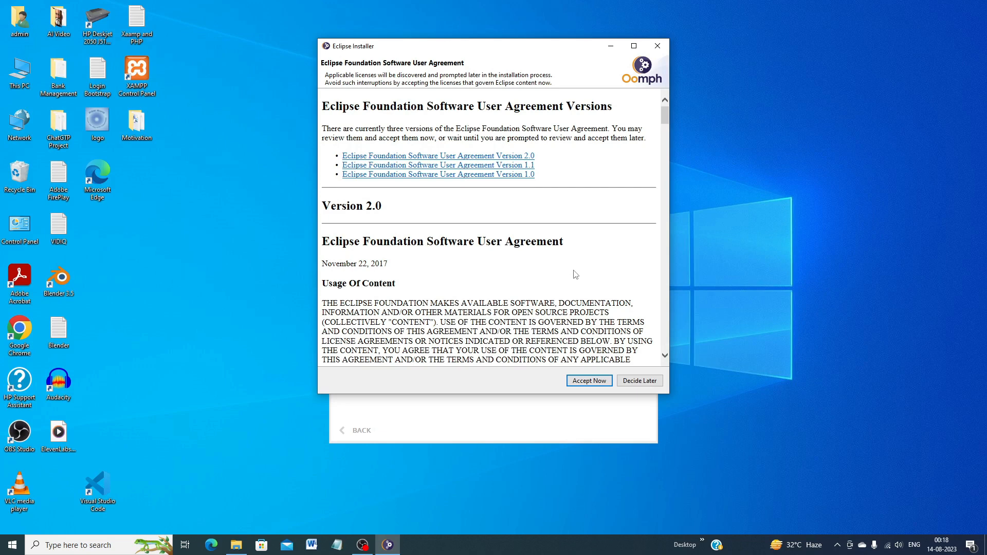
pyautogui.scroll(-3, 575, 275)
pyautogui.scroll(-20, 579, 298)
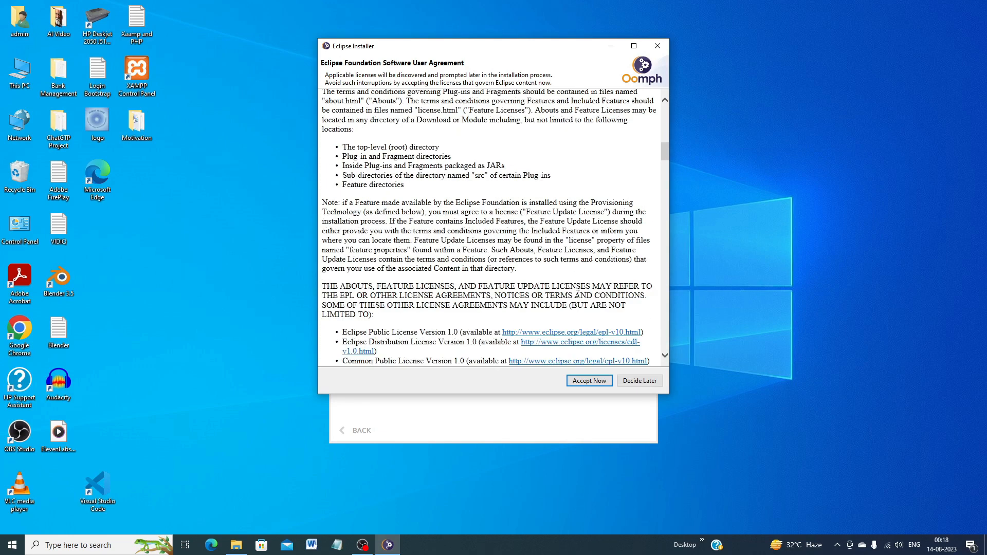
pyautogui.scroll(-6, 578, 297)
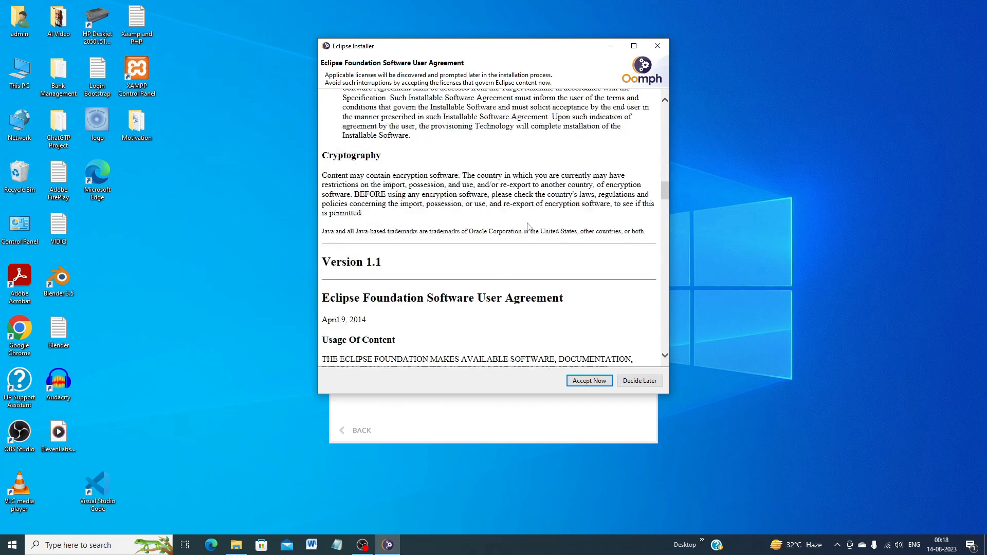
pyautogui.scroll(-6, 502, 241)
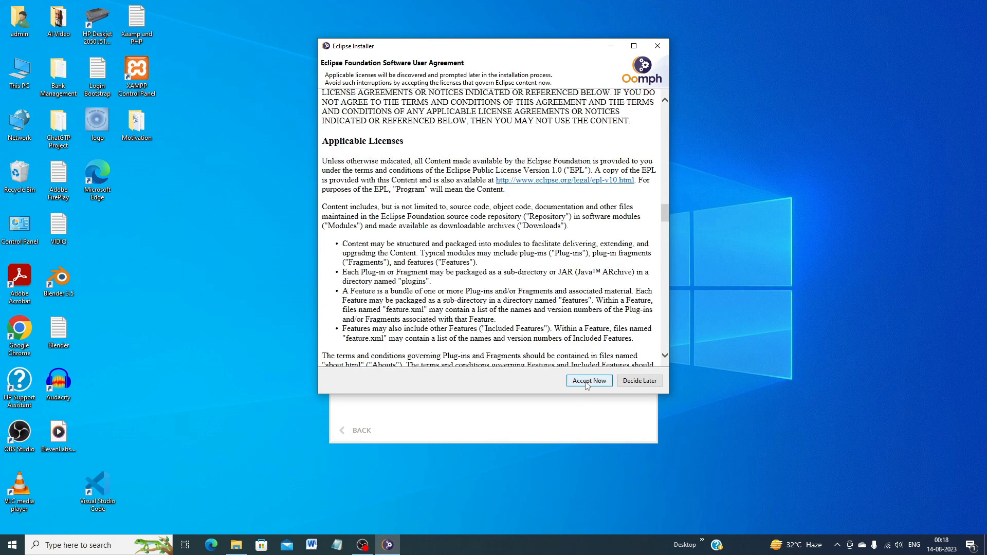
pyautogui.click(588, 382)
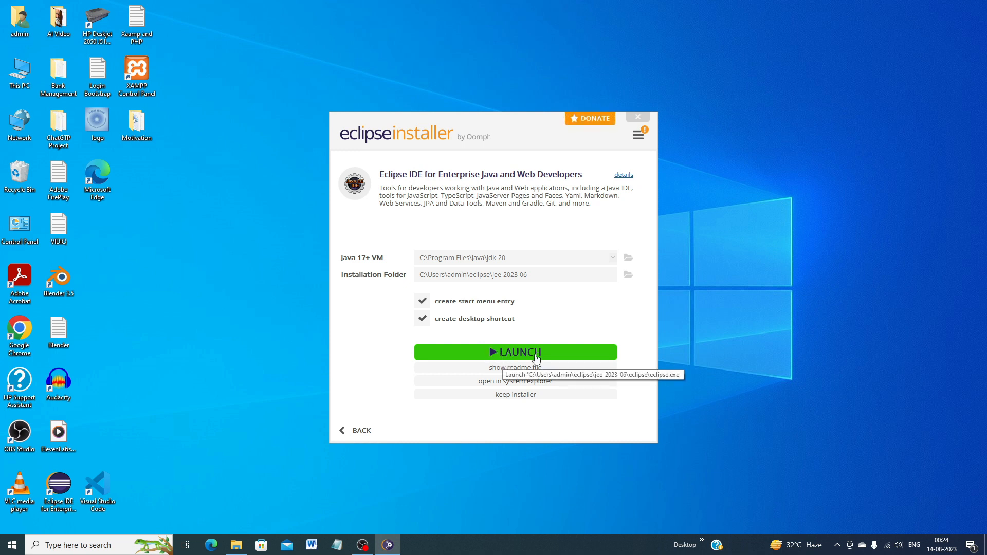
# - Launch the installed IDE with C:\Users\admin\eclipse-workspace as the default workspace and close the Welcome page
pyautogui.click(482, 353)
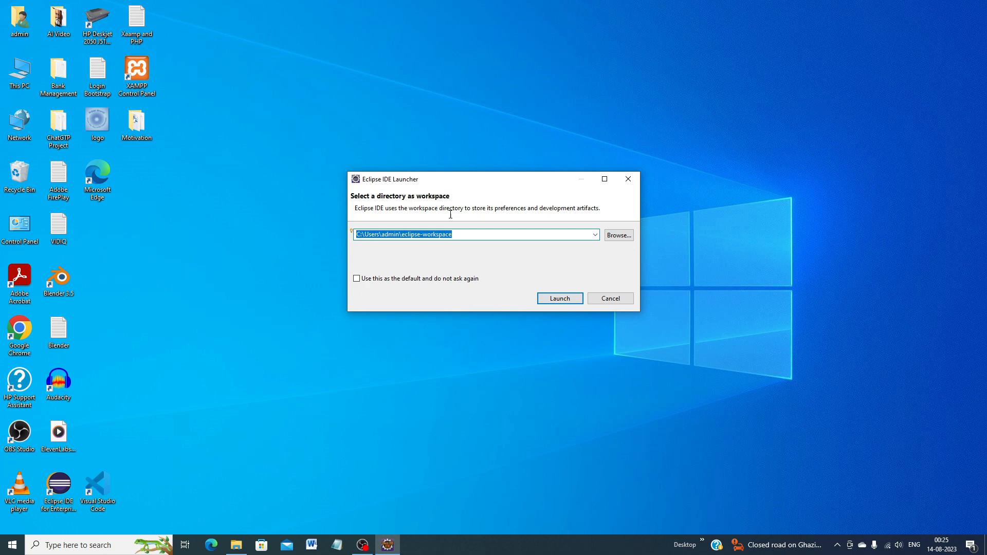
pyautogui.click(357, 279)
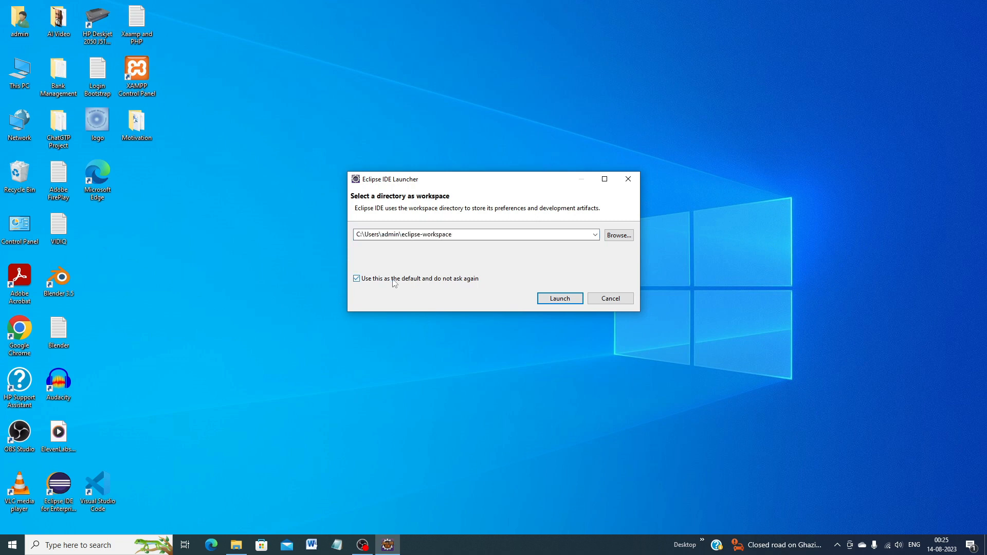
pyautogui.click(560, 299)
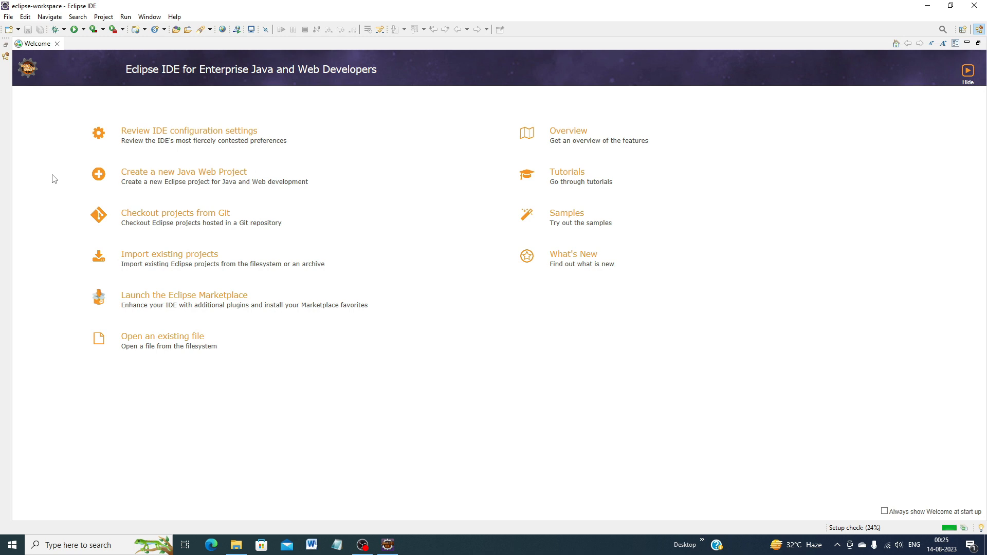
pyautogui.click(57, 45)
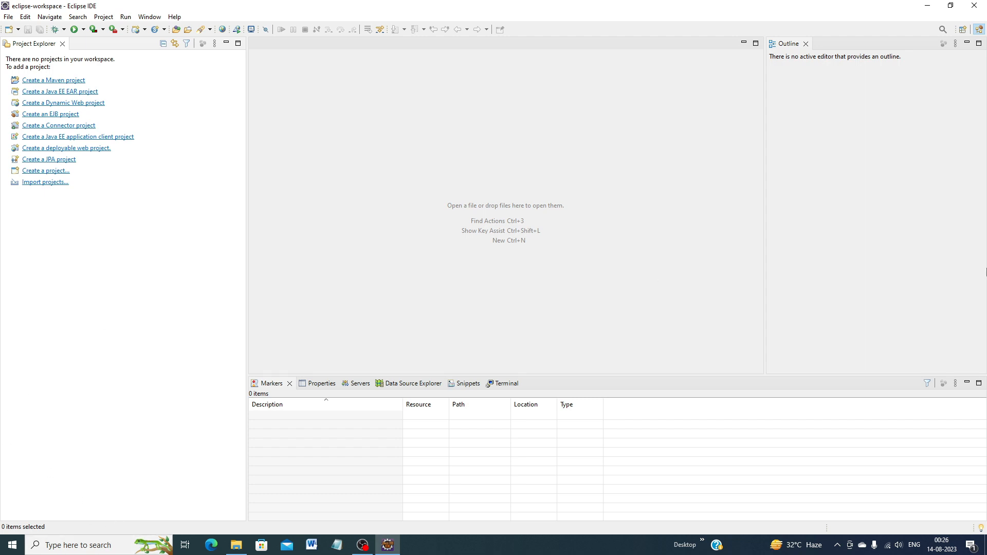
pyautogui.click(8, 17)
pyautogui.moveTo(20, 29)
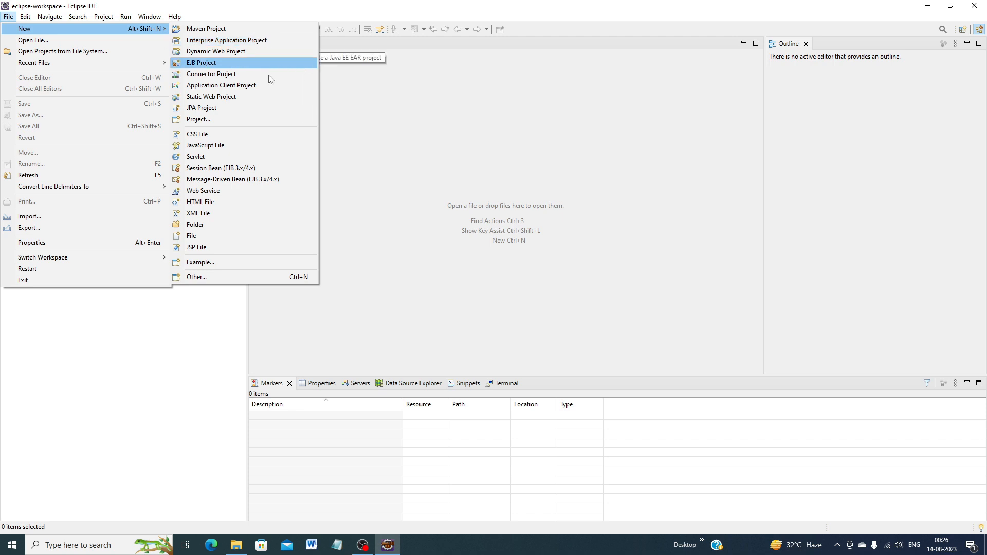
pyautogui.click(9, 17)
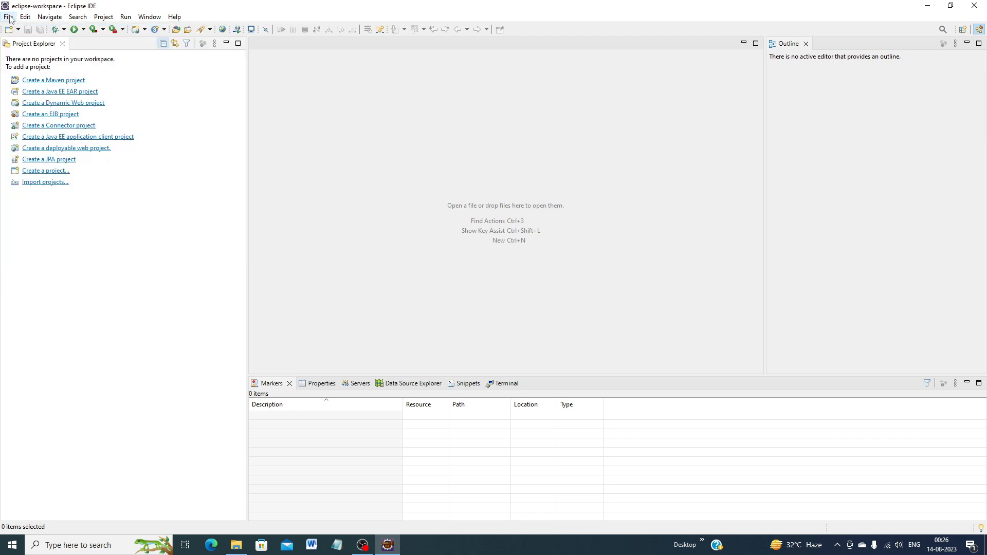
# - Create a Java project named Demo with the default settings, declining to open the Java perspective
pyautogui.click(9, 18)
pyautogui.moveTo(126, 27)
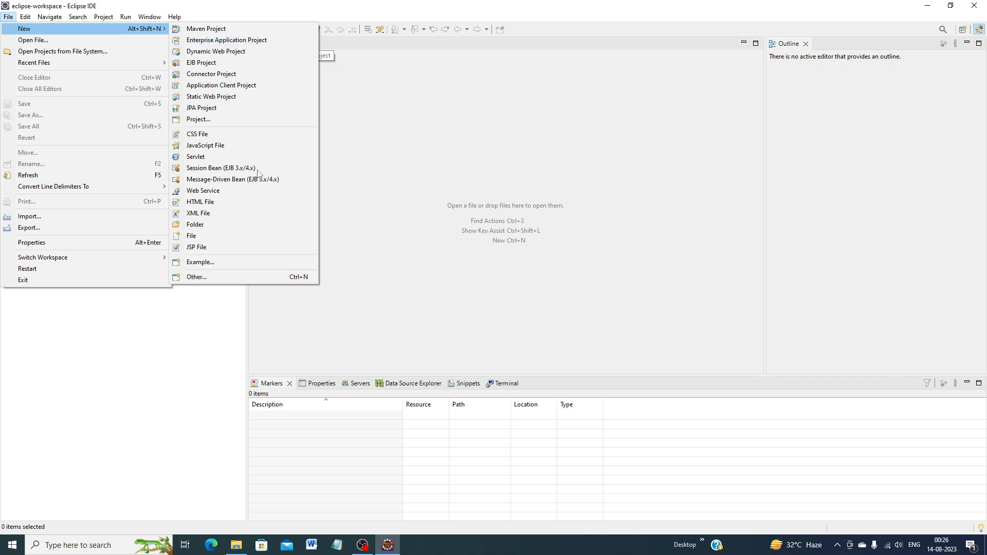
pyautogui.click(205, 278)
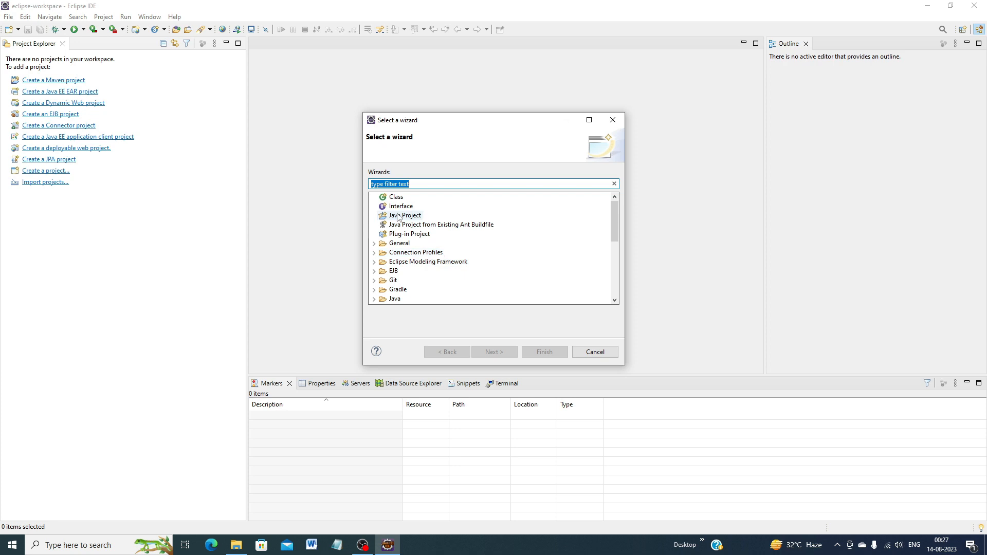
pyautogui.click(409, 216)
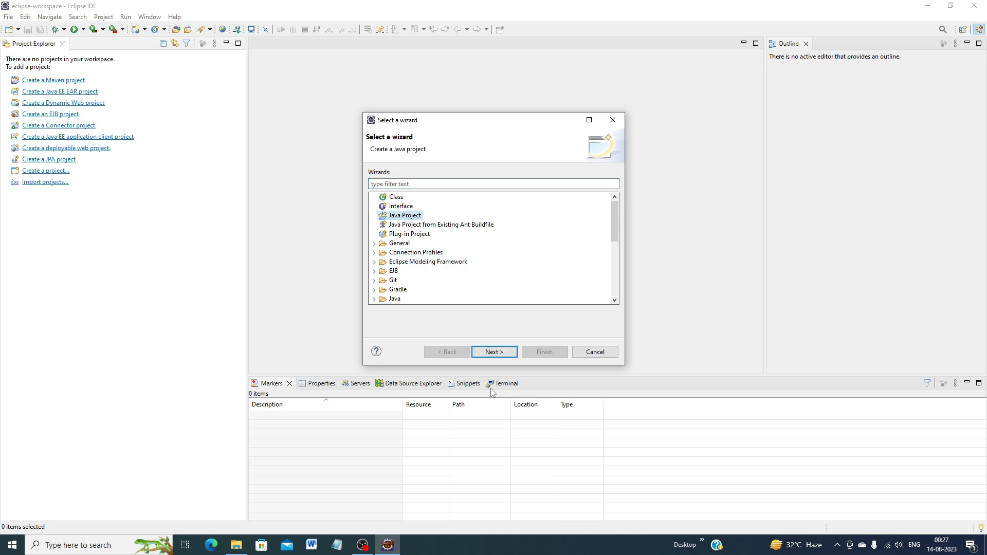
pyautogui.click(488, 354)
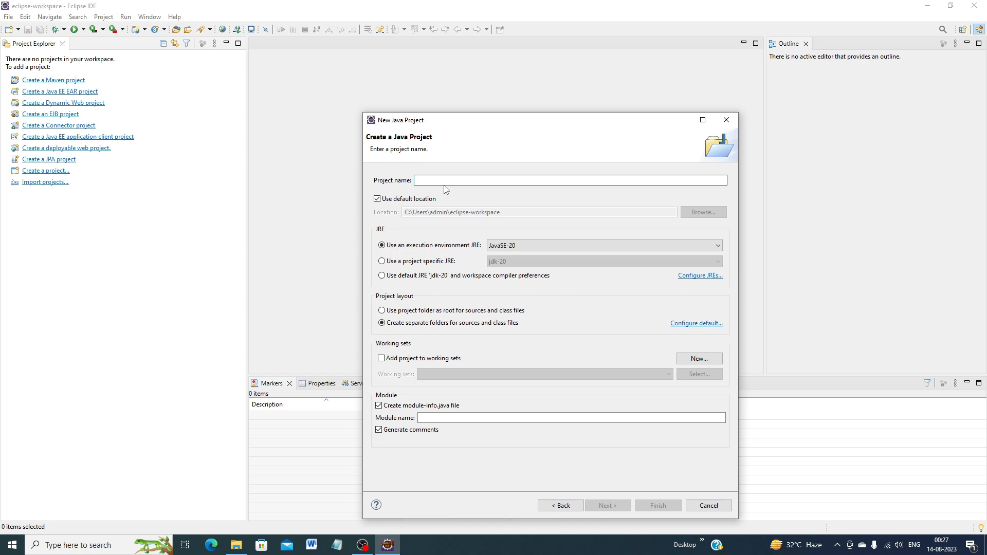
pyautogui.write('De')
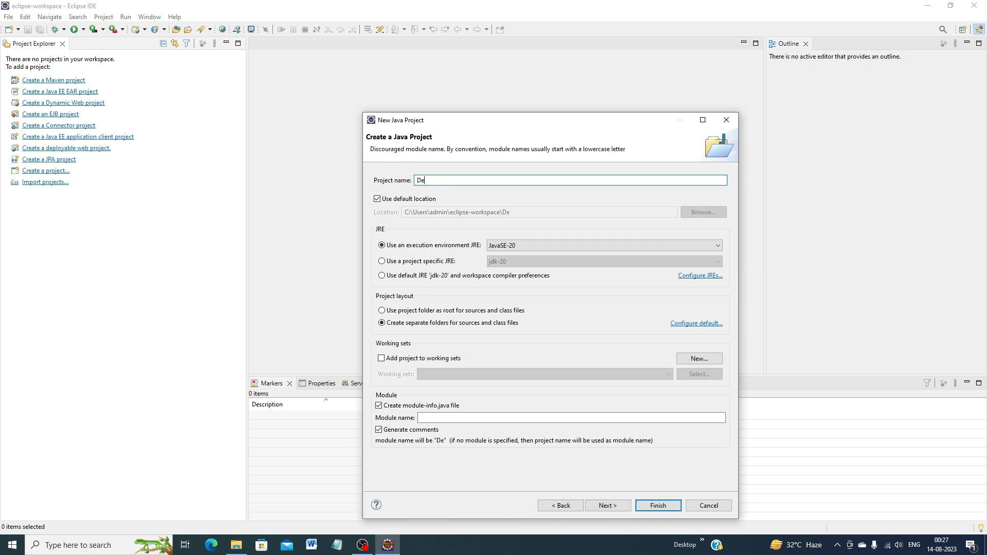
pyautogui.write('mo')
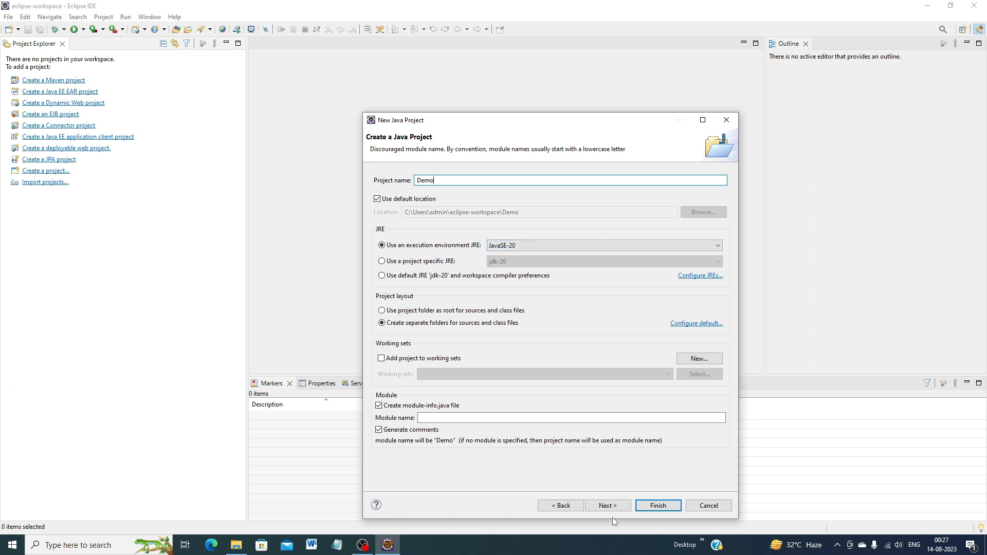
pyautogui.click(657, 506)
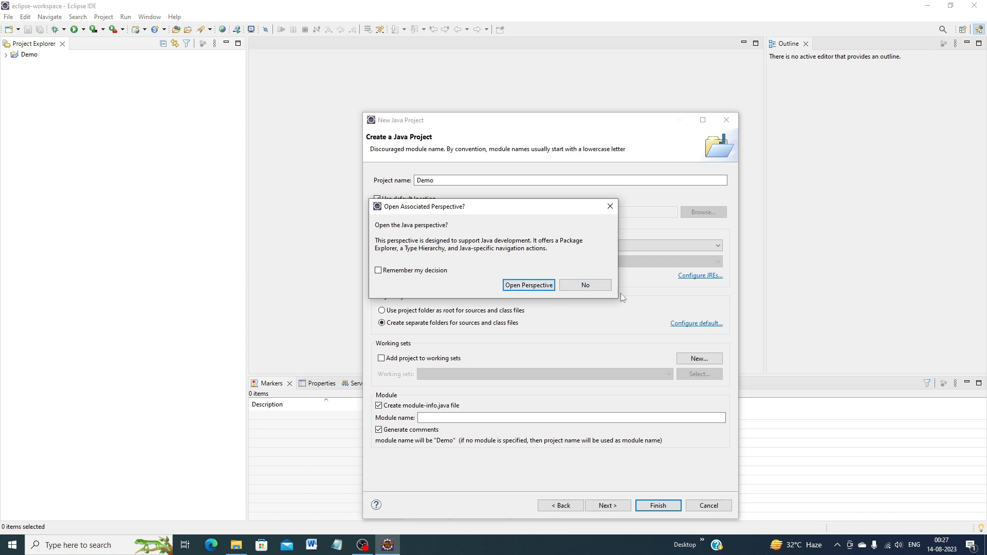
pyautogui.click(587, 287)
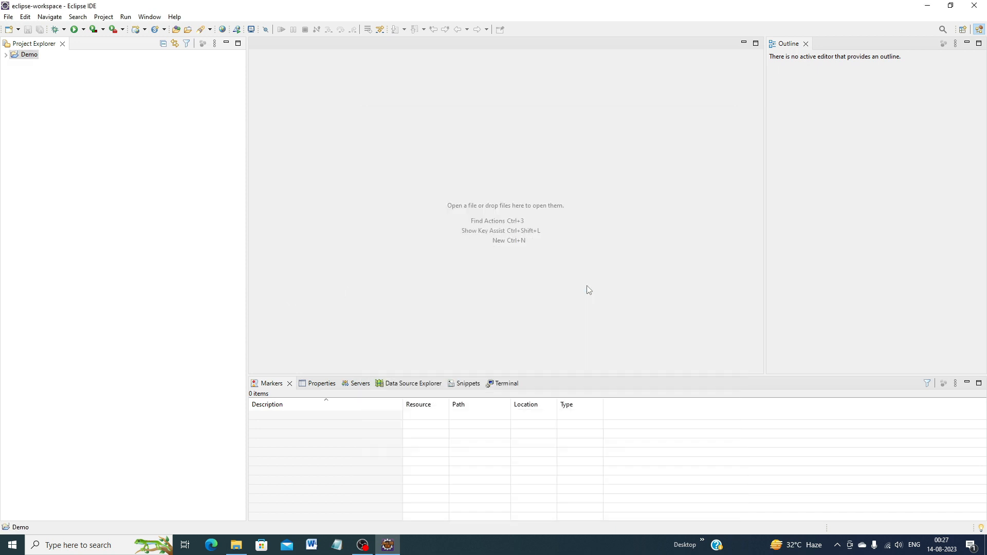
# - Start creating a new Java class in the src folder of the Demo project
pyautogui.click(6, 55)
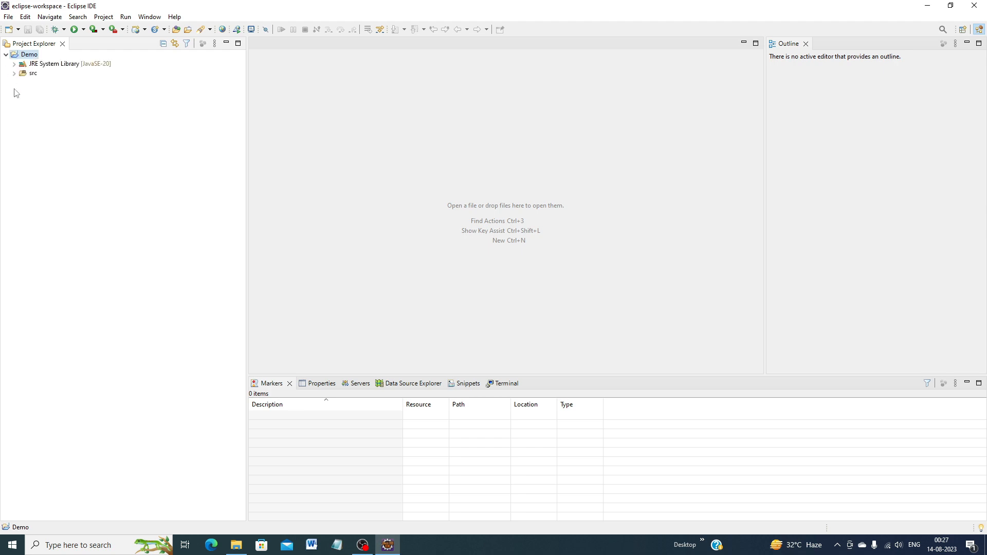
pyautogui.click(14, 74)
pyautogui.click(15, 73)
pyautogui.click(31, 74)
pyautogui.rightClick(30, 75)
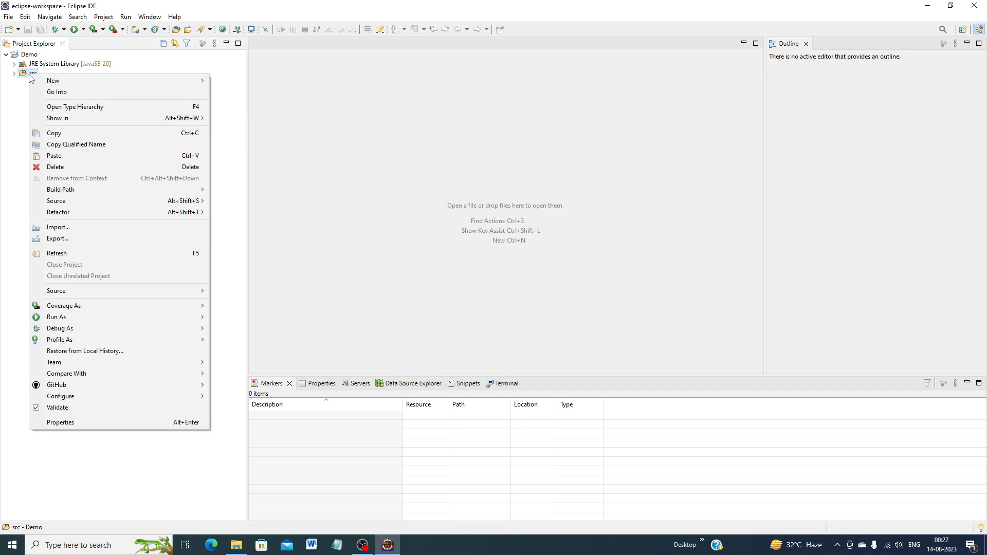
pyautogui.moveTo(136, 83)
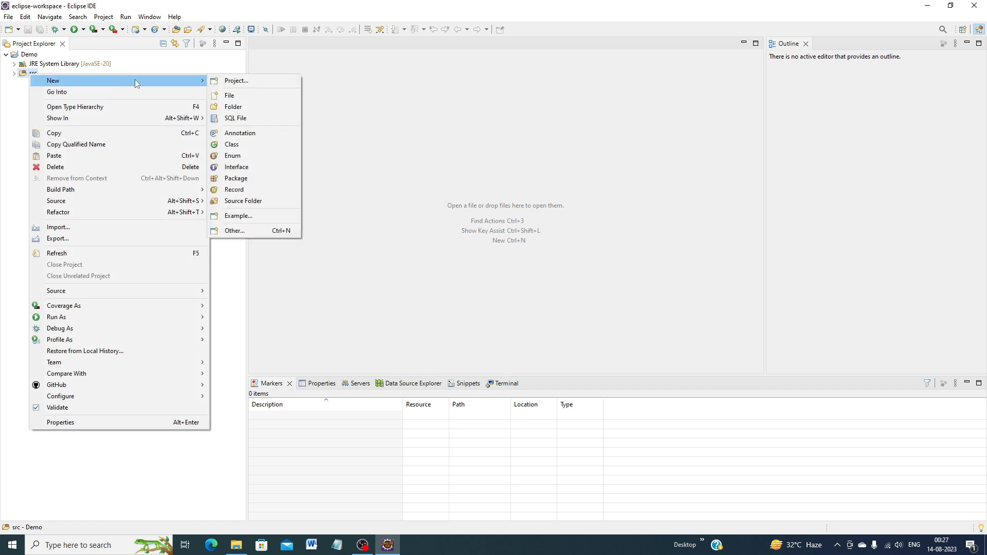
pyautogui.click(251, 147)
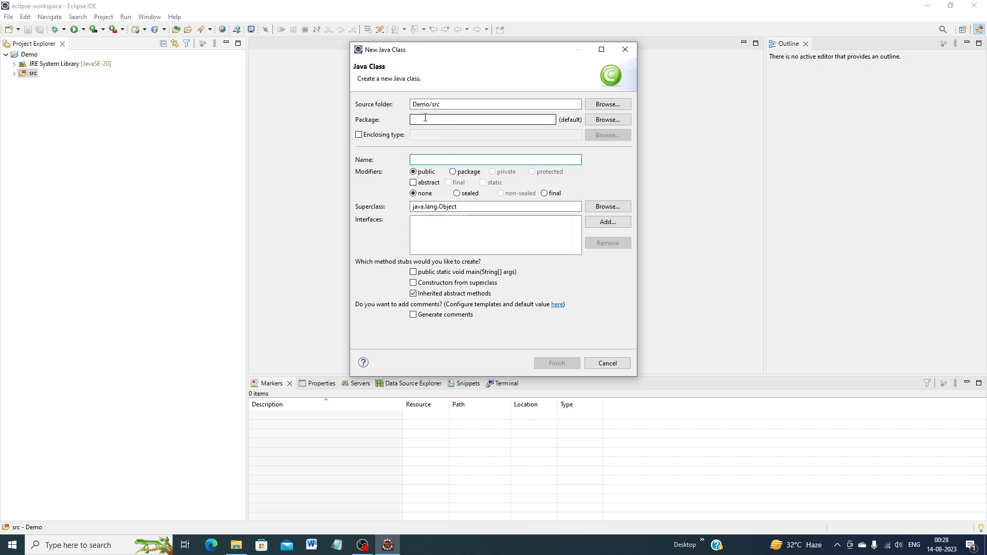
# - Create the class Demo in the package com.gopal, including a public static void main(String[] args) method stub
pyautogui.click(425, 119)
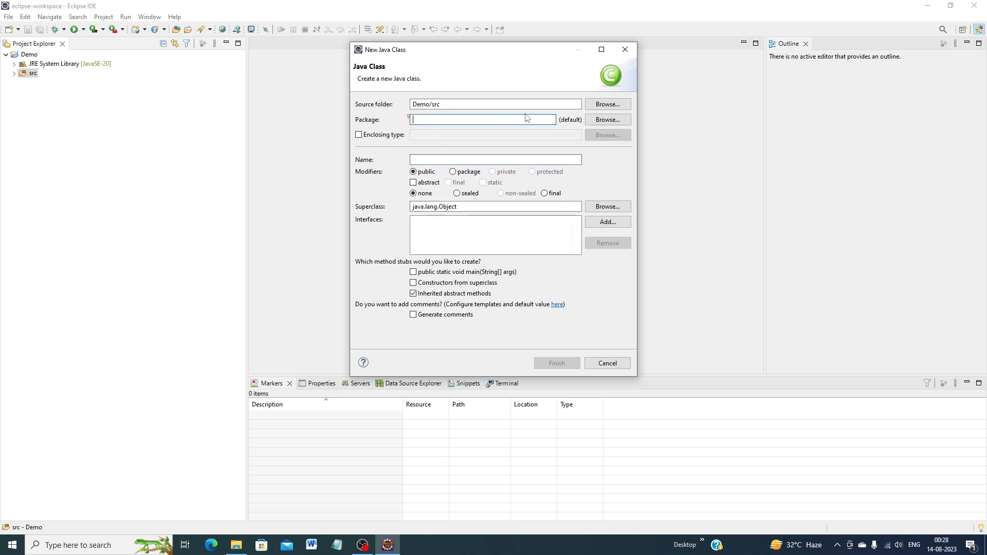
pyautogui.write('com')
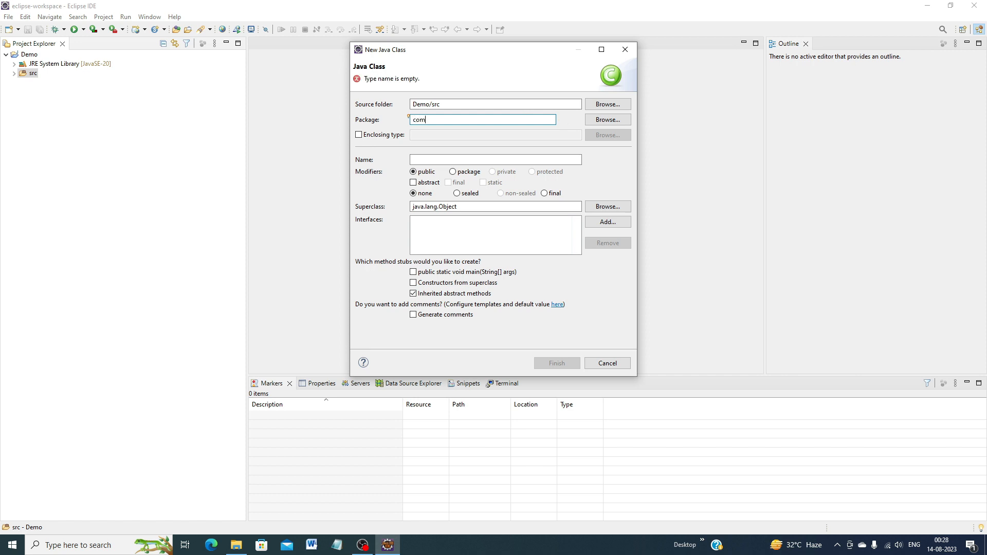
pyautogui.write('.')
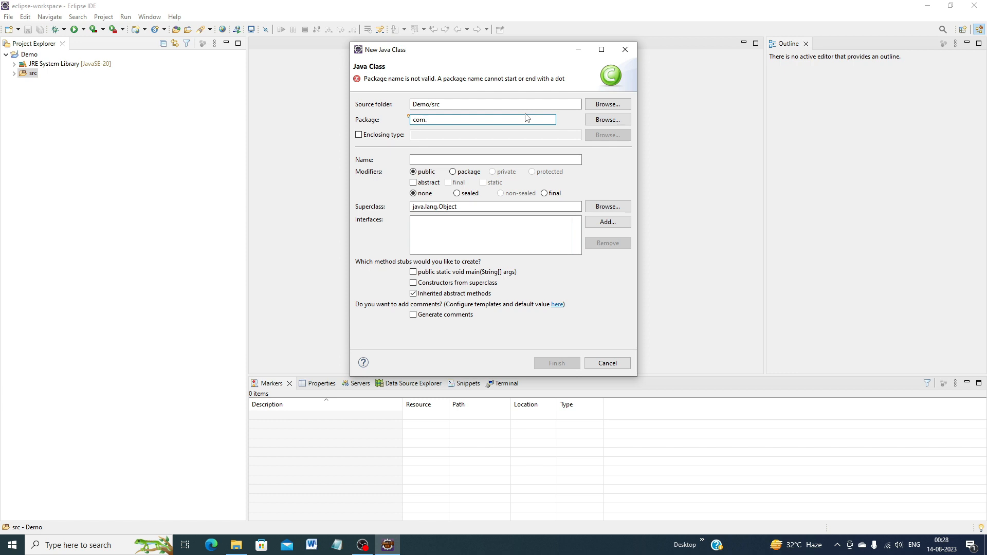
pyautogui.write('gopal')
pyautogui.click(446, 159)
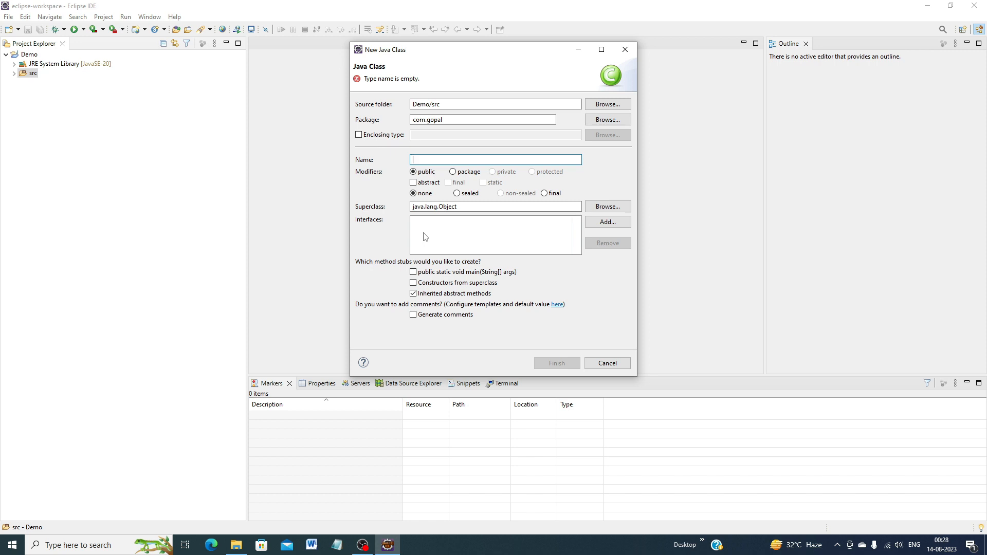
pyautogui.write('Demo')
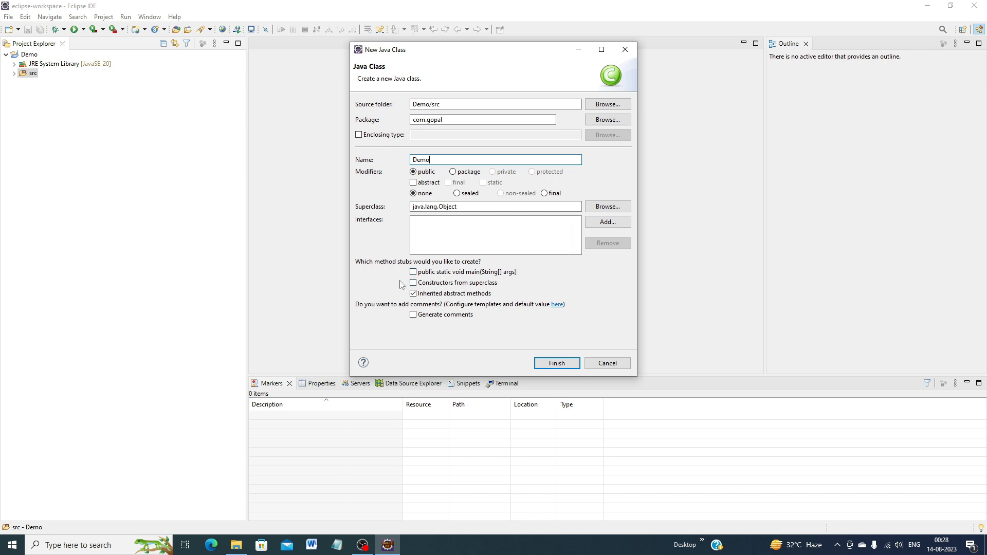
pyautogui.click(414, 275)
pyautogui.click(557, 363)
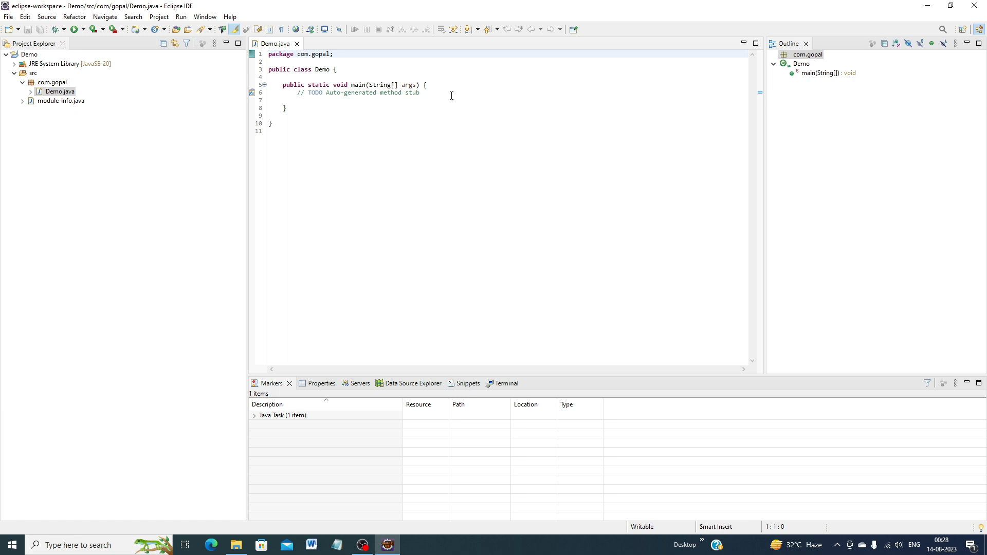
# - Put the main method's opening brace on its own line and add two blank lines below the TODO comment
pyautogui.click(478, 74)
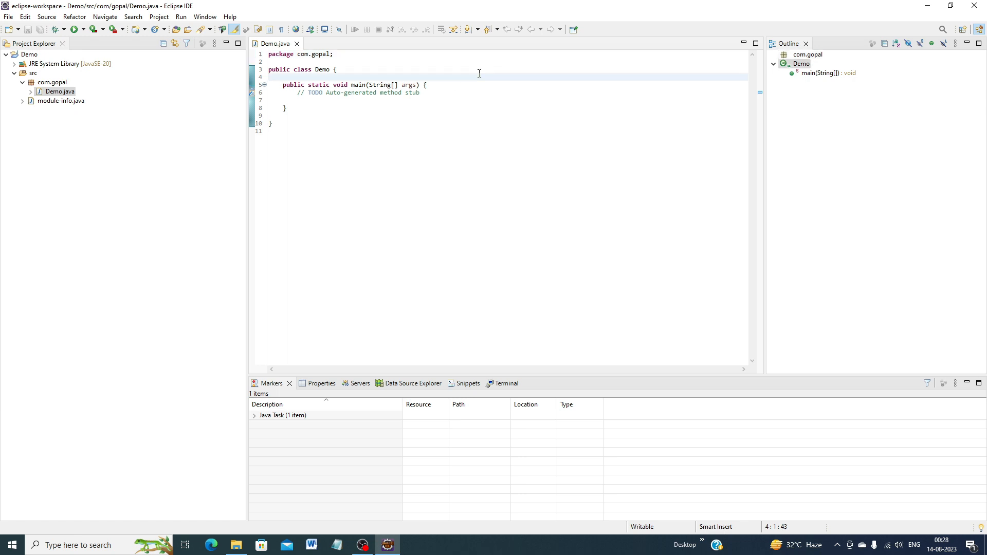
pyautogui.click(424, 86)
pyautogui.press('Return')
pyautogui.click(430, 101)
pyautogui.press('Return')
pyautogui.press('Return')
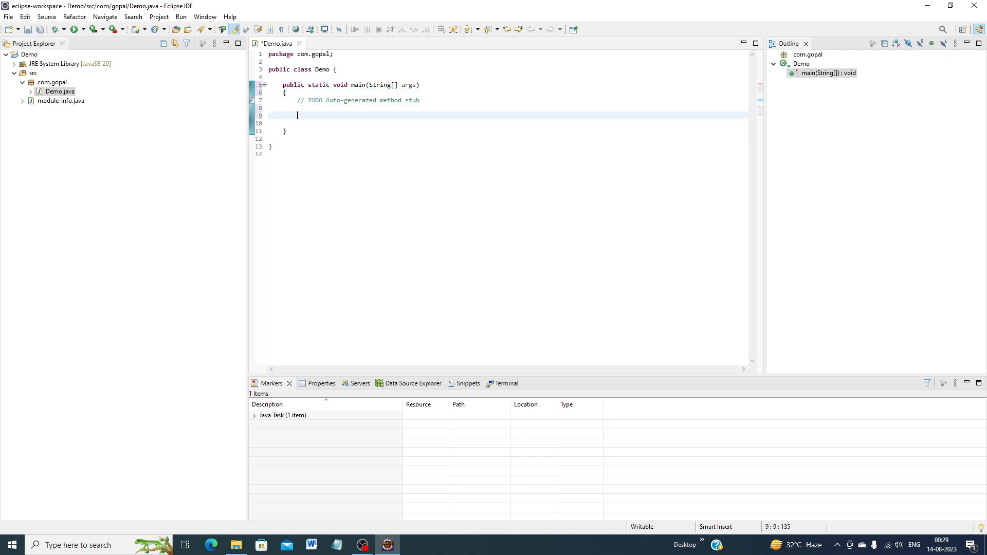
# - Write the statement System.out.println("Wecome to My Channel"); inside the main method, below the TODO comment
pyautogui.write('System.out')
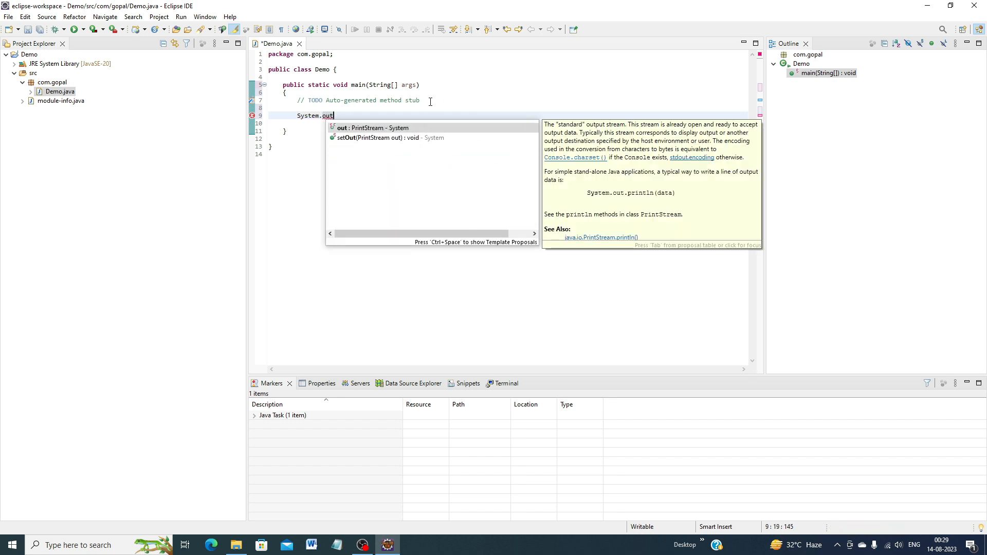
pyautogui.write('.')
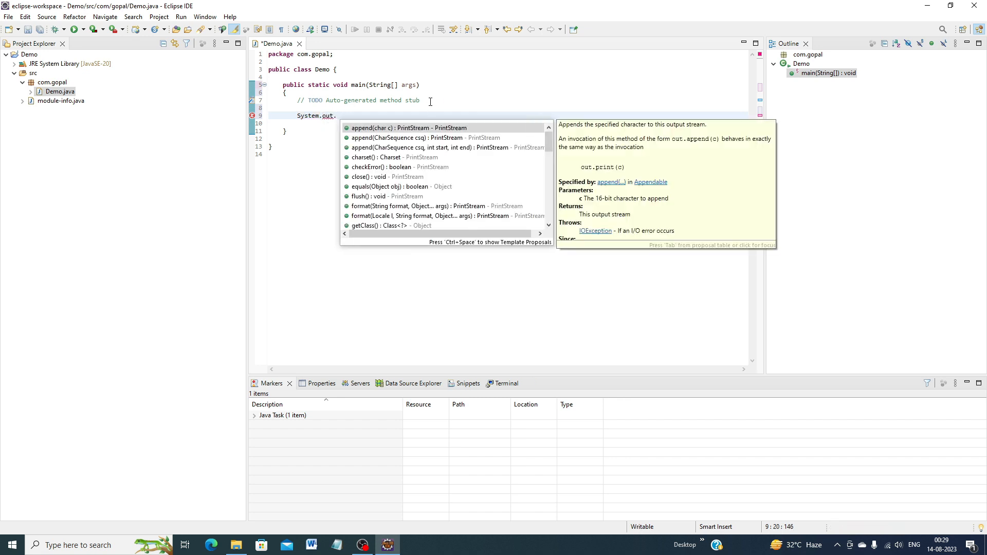
pyautogui.write('print')
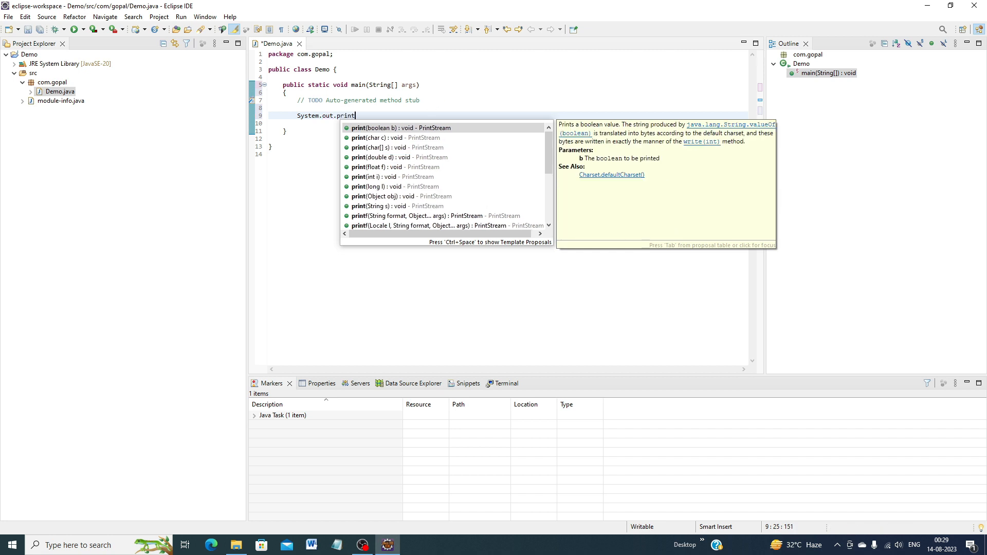
pyautogui.write('ln')
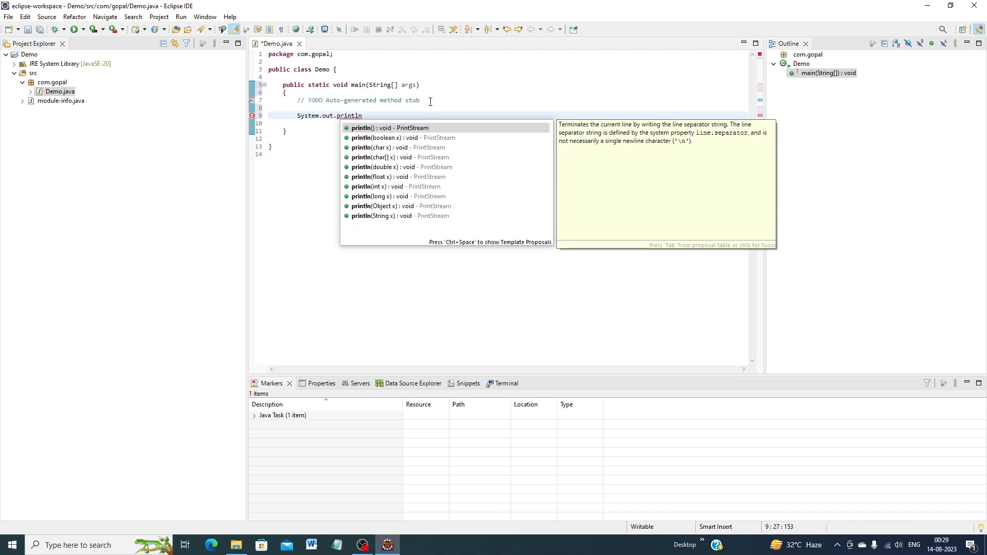
pyautogui.write('(')
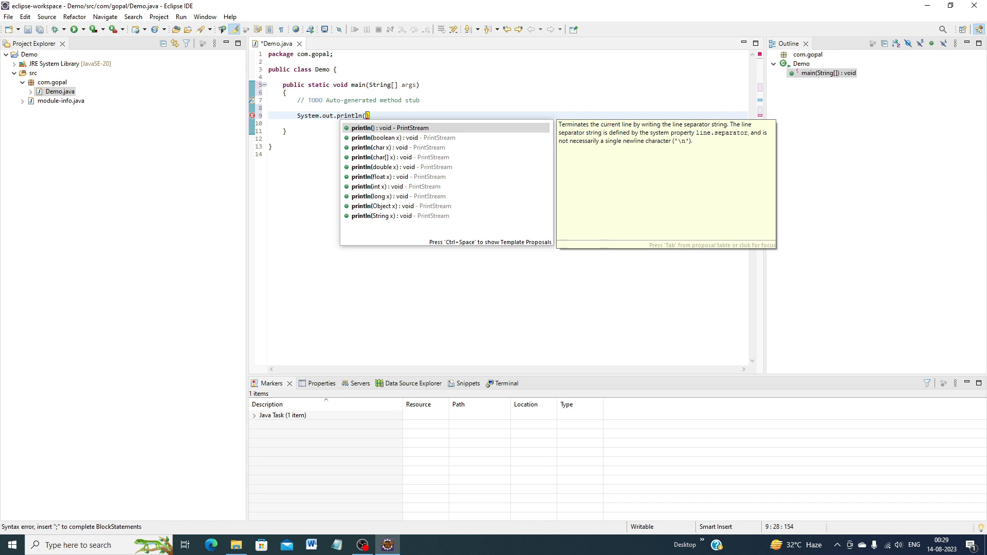
pyautogui.write('""')
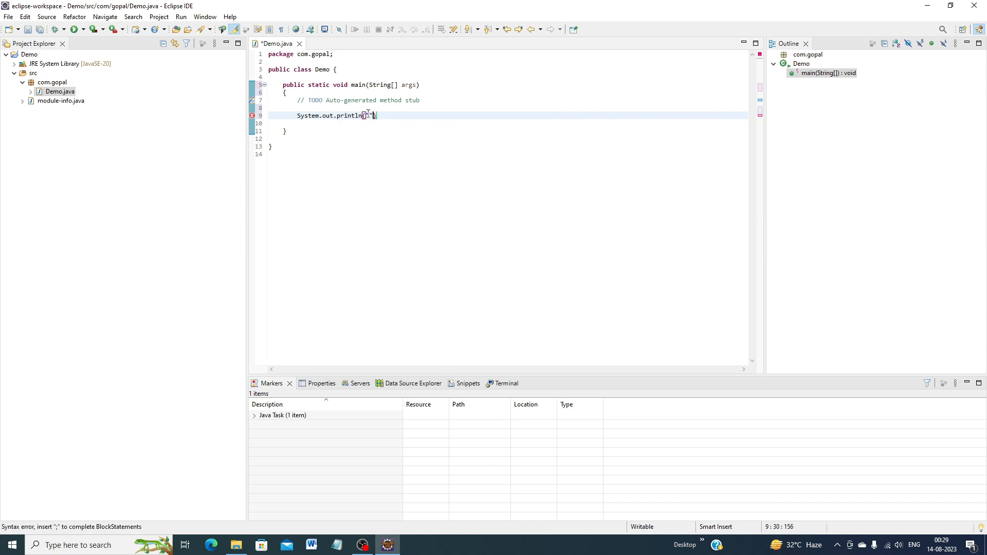
pyautogui.press('Left')
pyautogui.write('Weco')
pyautogui.write('me ')
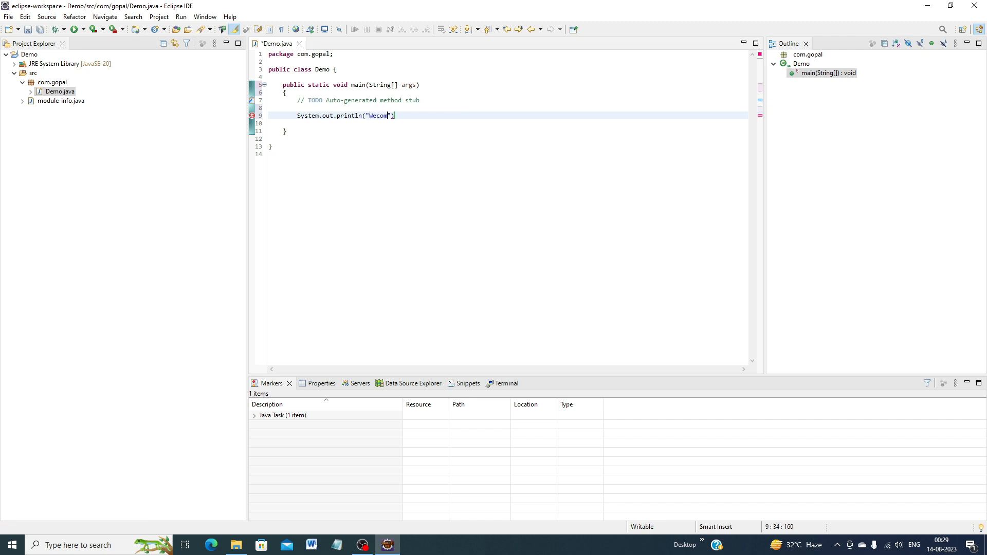
pyautogui.write('to My Channel");')
# - Save Demo.java and run it as a Java Application
pyautogui.click(28, 31)
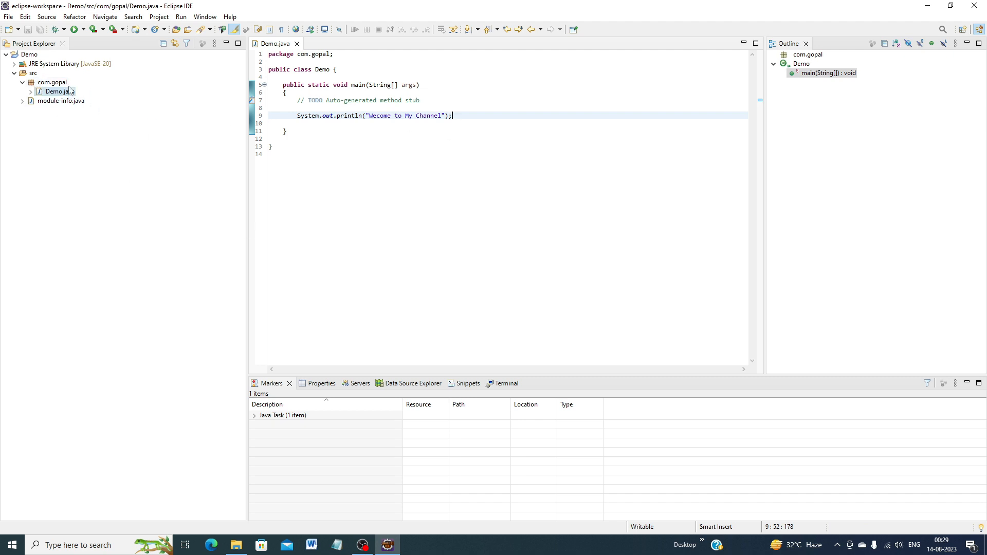
pyautogui.click(83, 29)
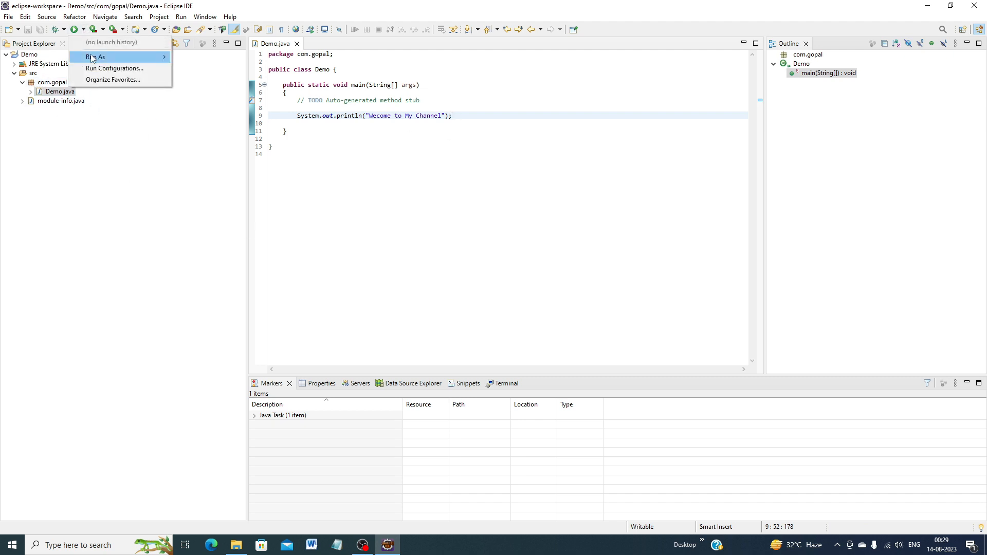
pyautogui.moveTo(93, 58)
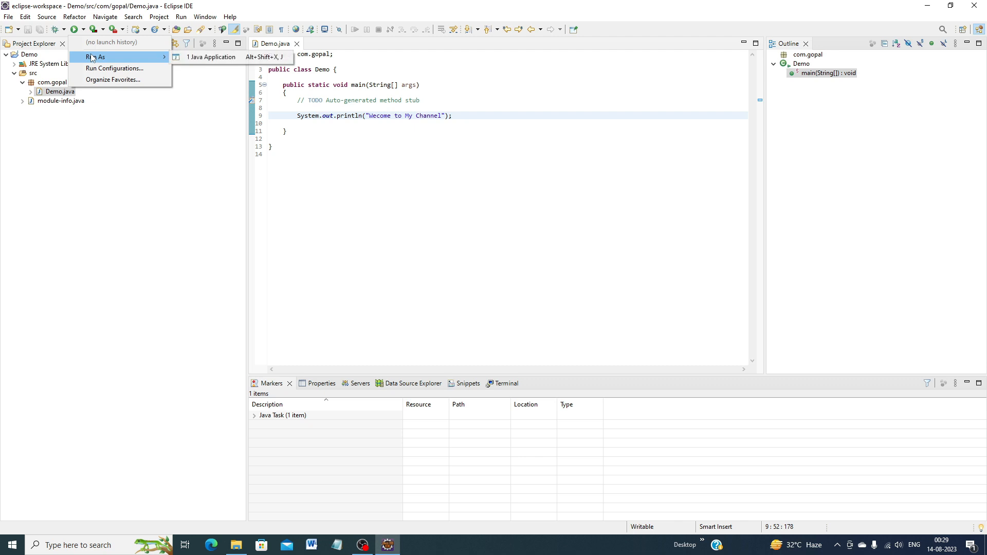
pyautogui.click(208, 58)
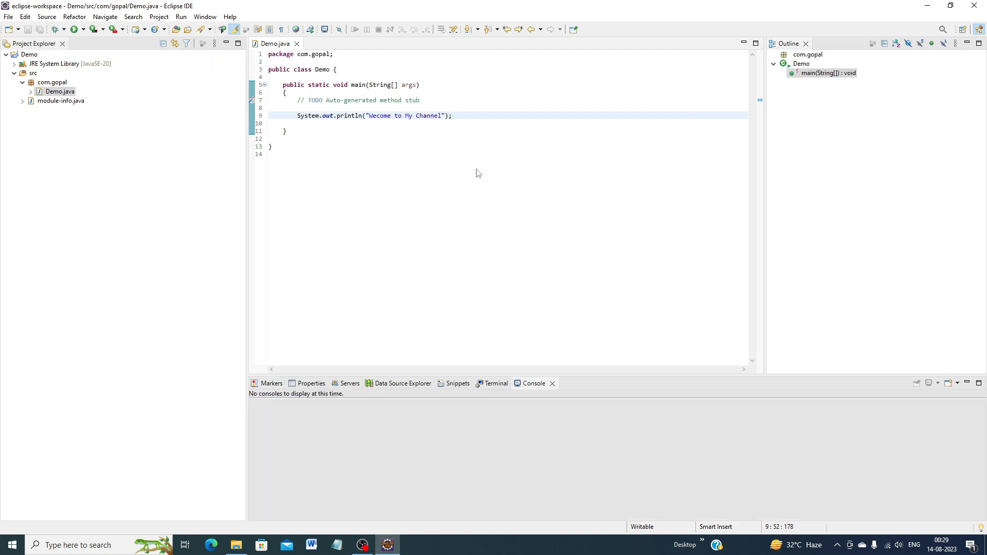